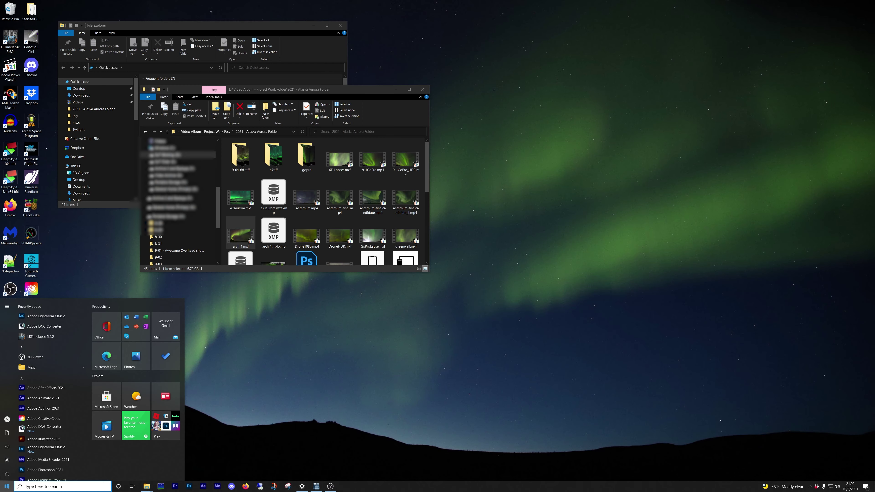
Launch LRTimelapse 5.6.2 from the Start menu's Recently added list.
click(41, 336)
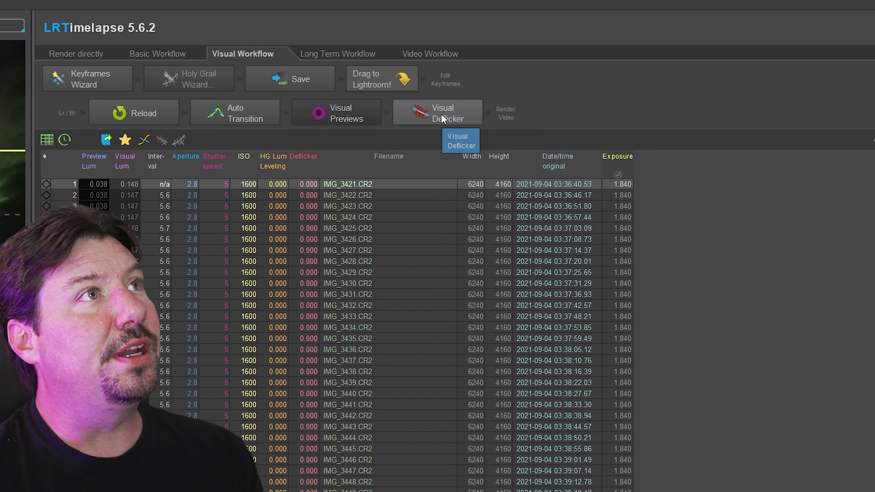
Set Visual Deflicker smoothing to about 25, accuracy to More and max passes to 3.
click(440, 114)
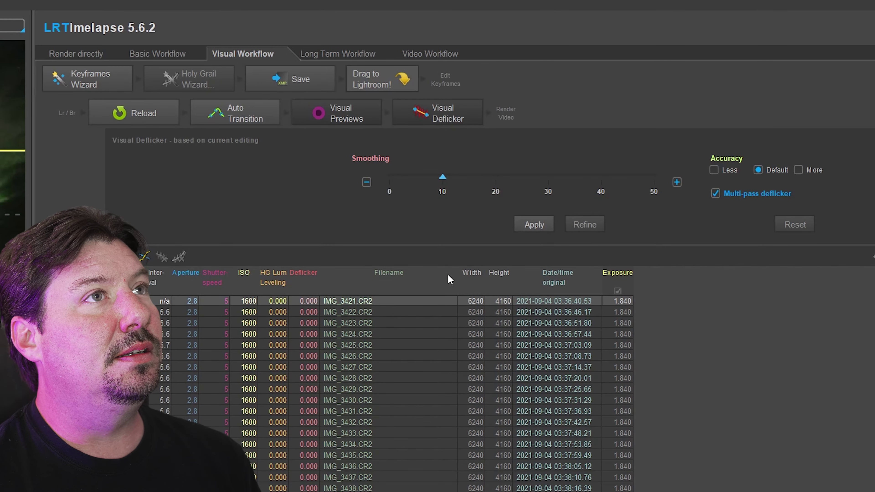
drag(445, 178, 522, 179)
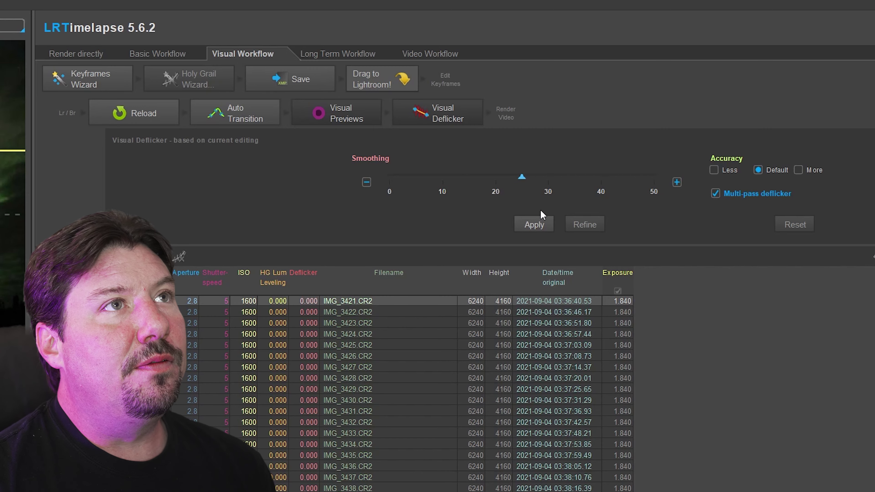
click(799, 170)
click(849, 190)
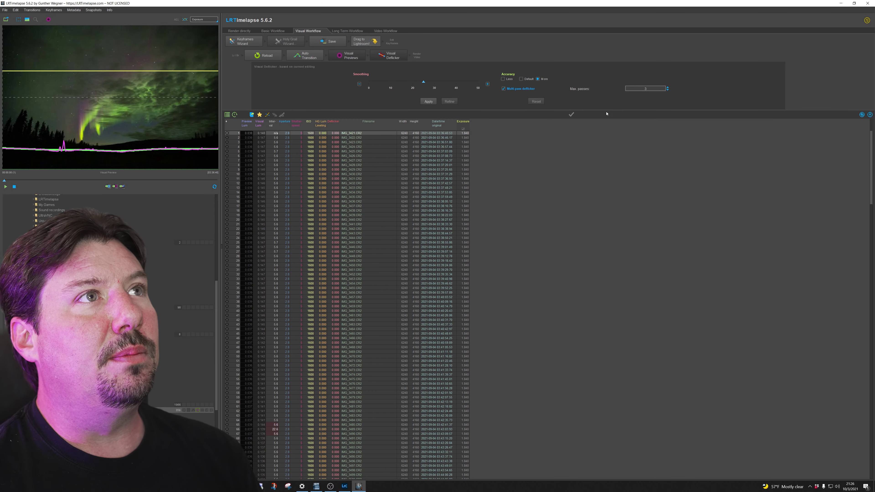
Apply the visual deflicker to the aurora sequence and preview frames 15 and 54.
click(428, 101)
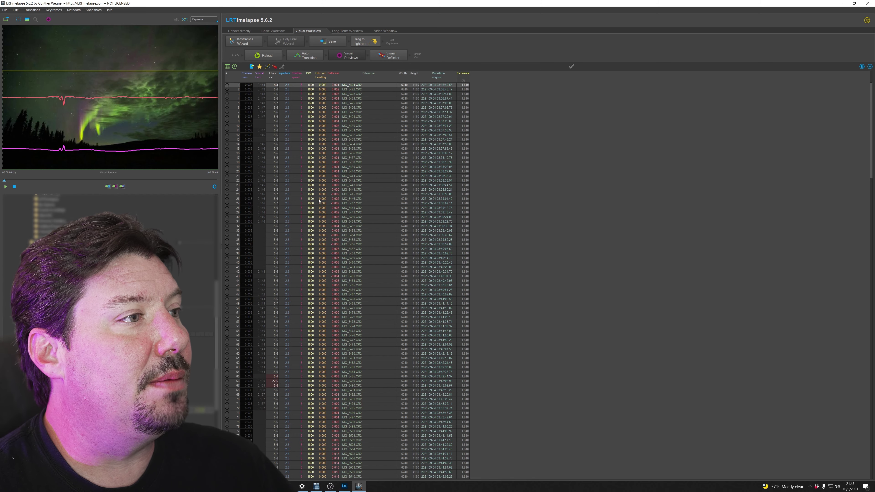
click(262, 153)
click(268, 326)
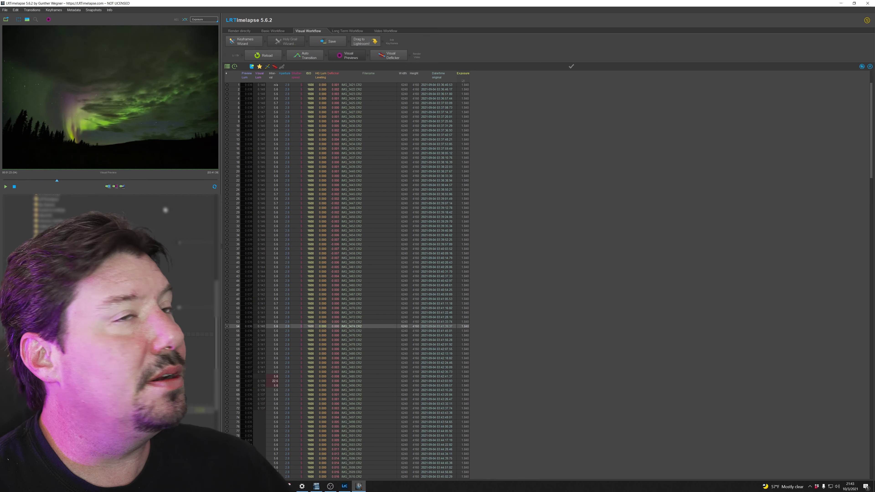
mouse_move(414, 58)
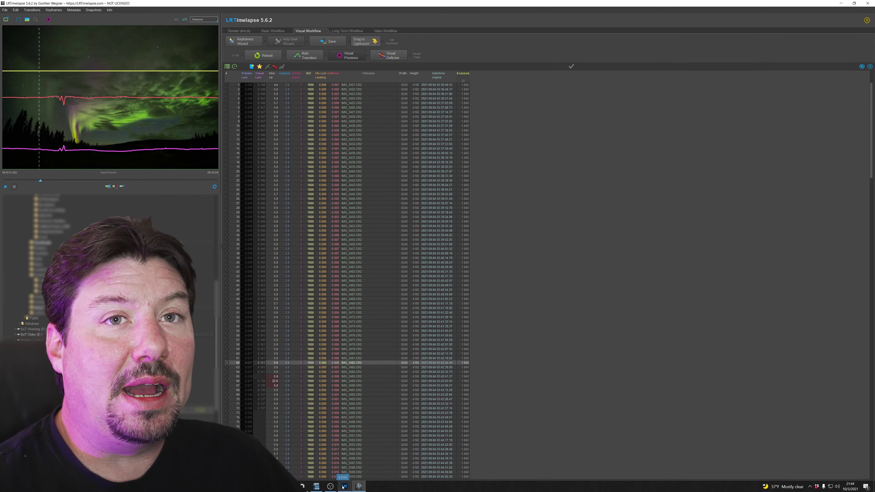
In Lightroom Classic, read metadata from files for the aurora images to load the deflicker values.
click(343, 487)
right_click(309, 46)
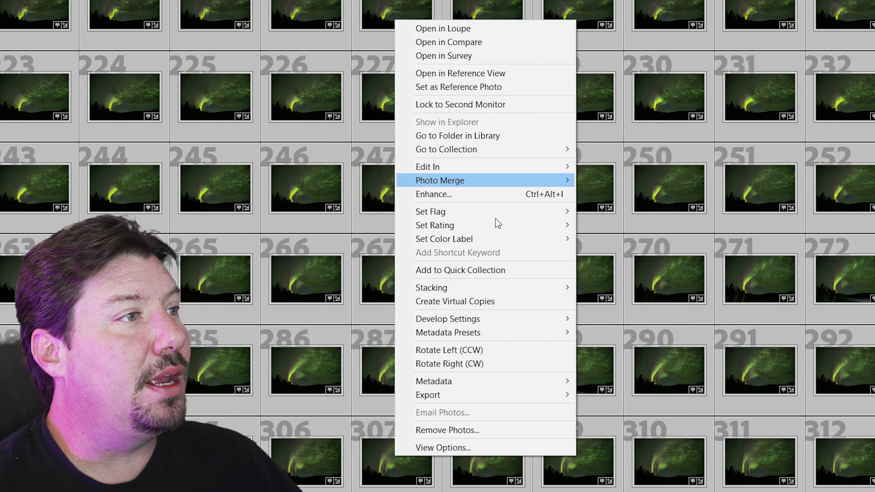
mouse_move(447, 383)
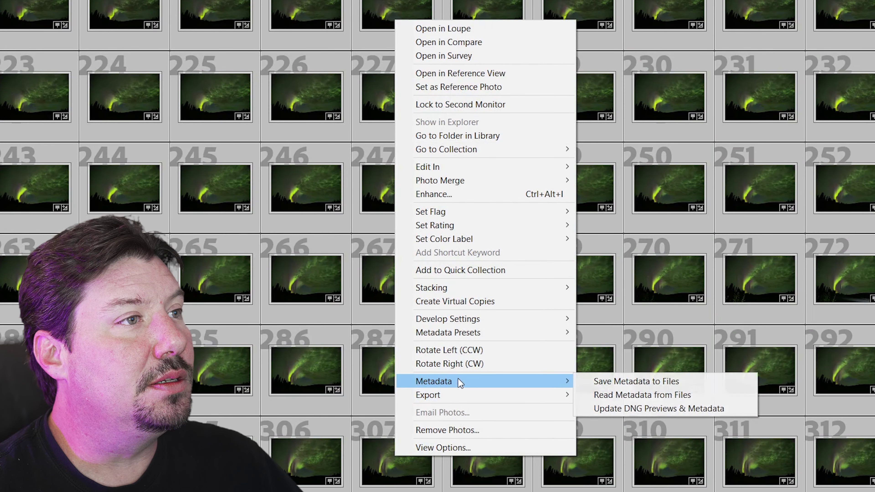
click(635, 396)
click(776, 218)
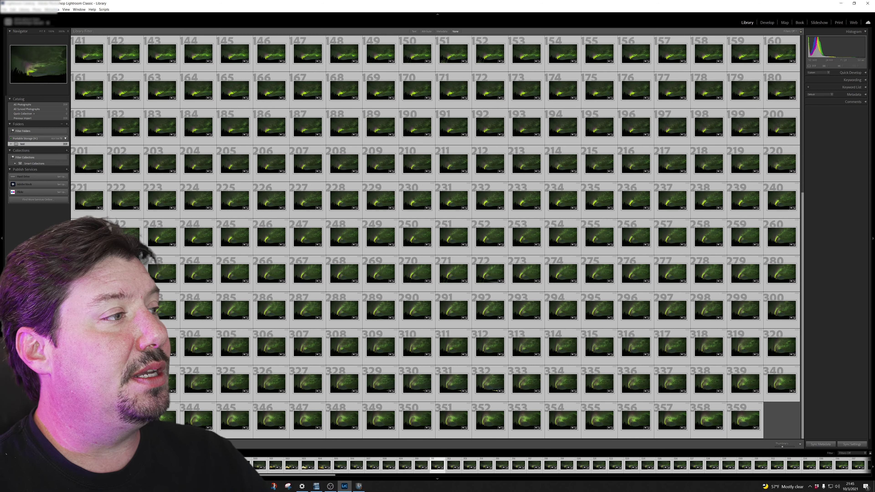
Set up the export of the 359 photos with the LRT (JPG, 4K) preset at original resolution.
key(ctrl+shift+e)
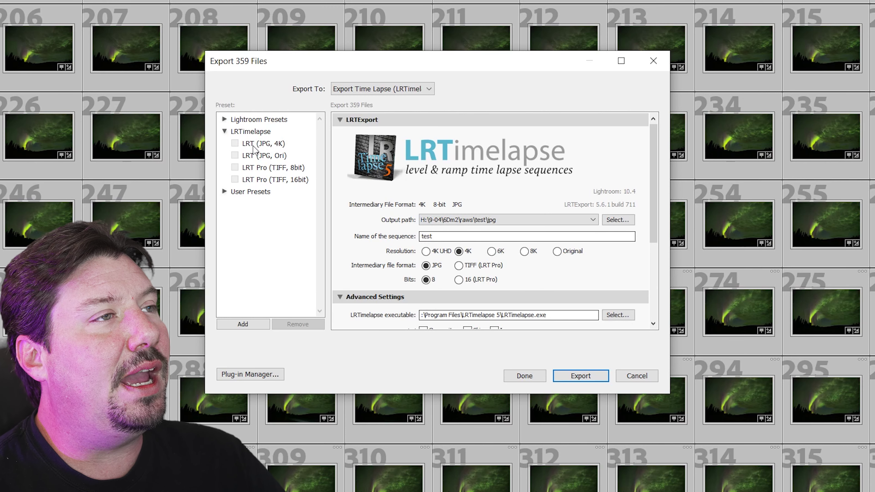
click(260, 145)
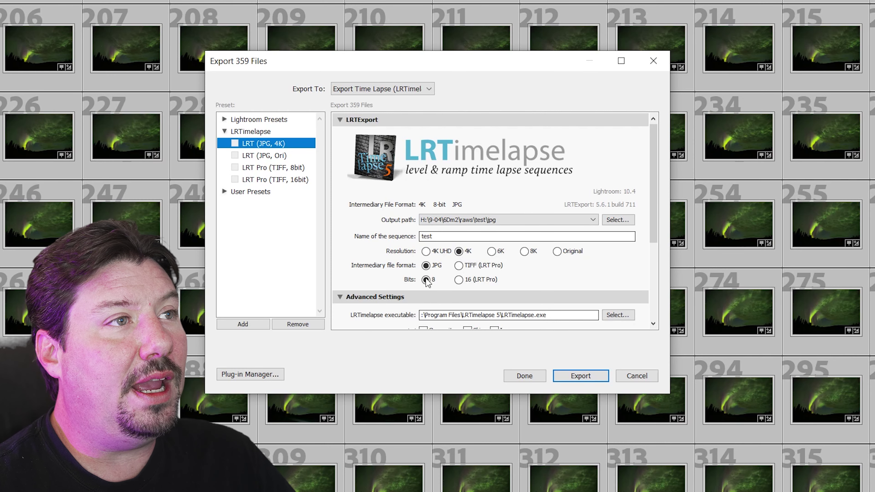
click(557, 251)
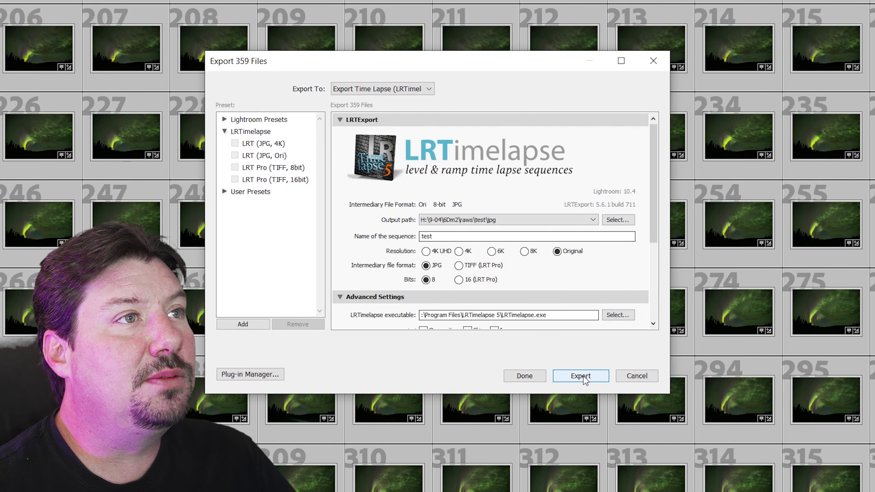
Export the 359 frames, switch to LRTimelapse, and start a new composition.
click(584, 377)
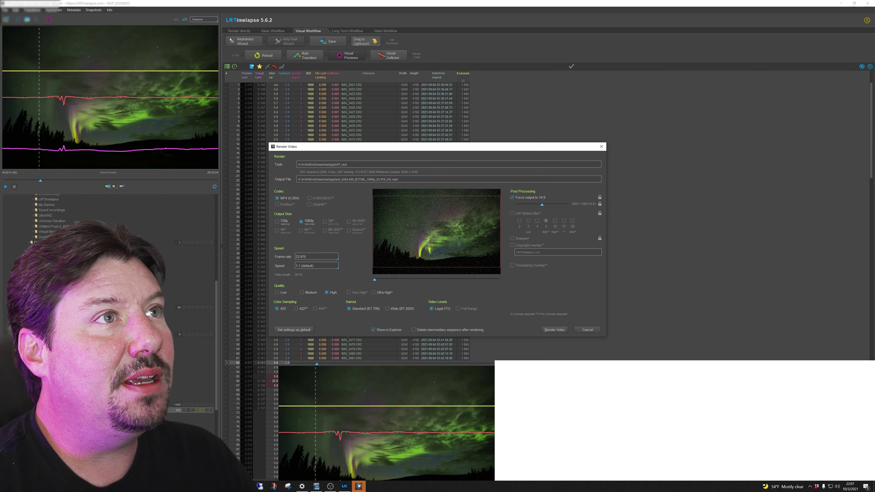
click(358, 486)
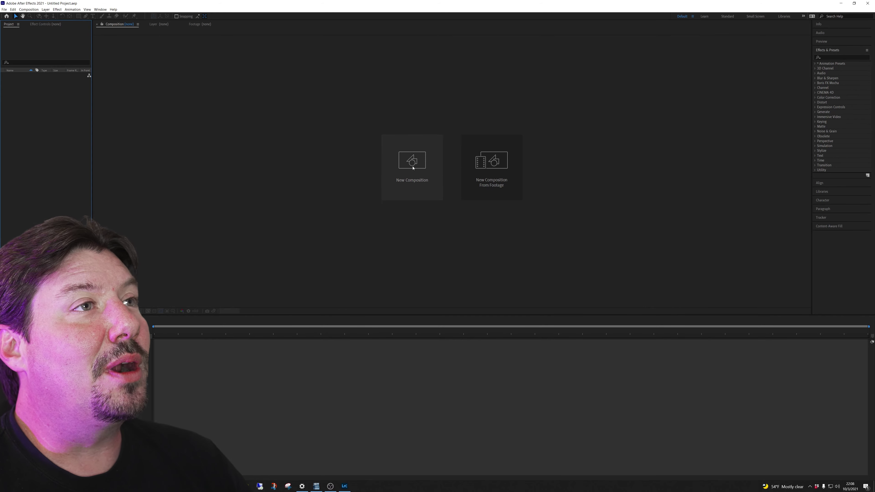
click(413, 171)
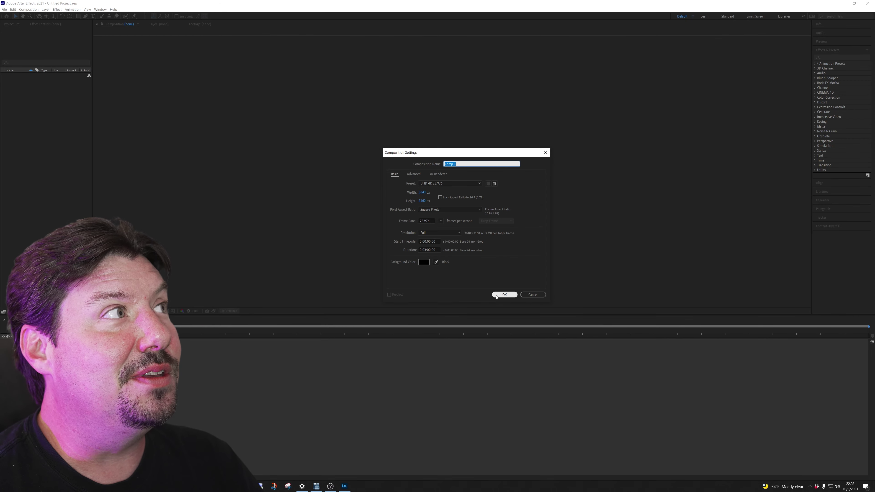
Accept the UHD 4K 23.976 composition settings to create Comp 1, then open the File menu.
key(Return)
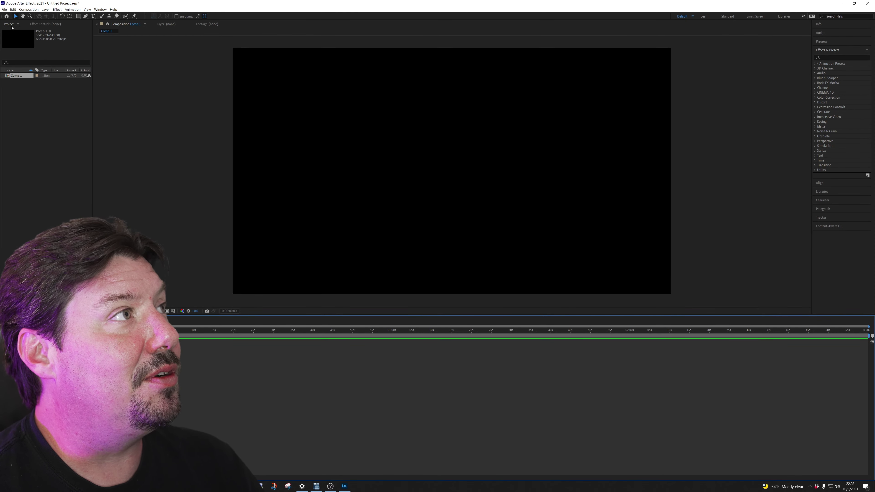
click(5, 10)
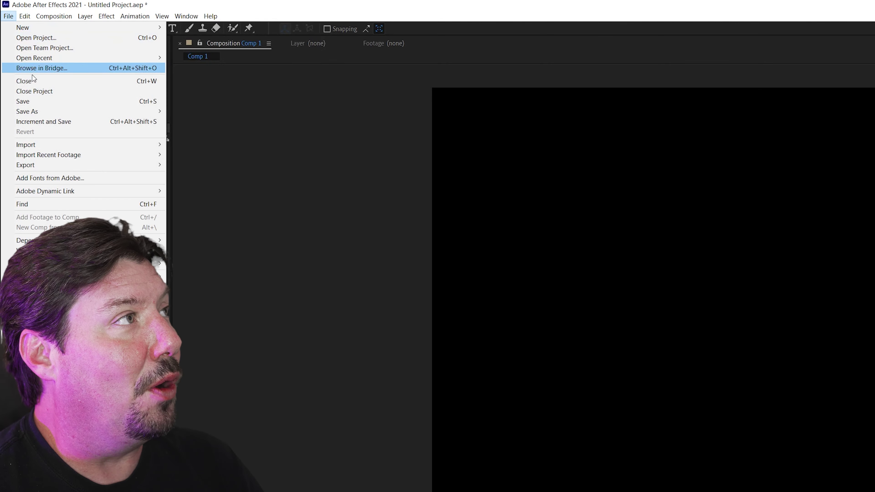
mouse_move(25, 145)
click(186, 145)
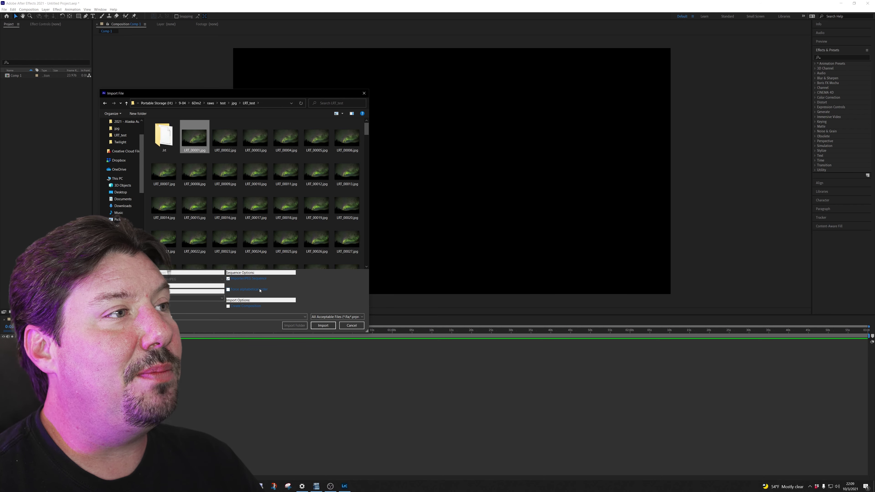
click(323, 325)
right_click(49, 81)
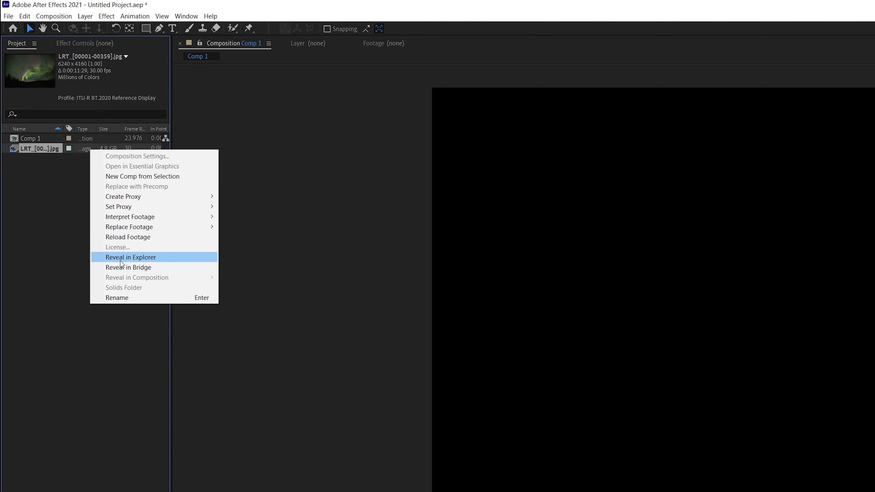
mouse_move(130, 217)
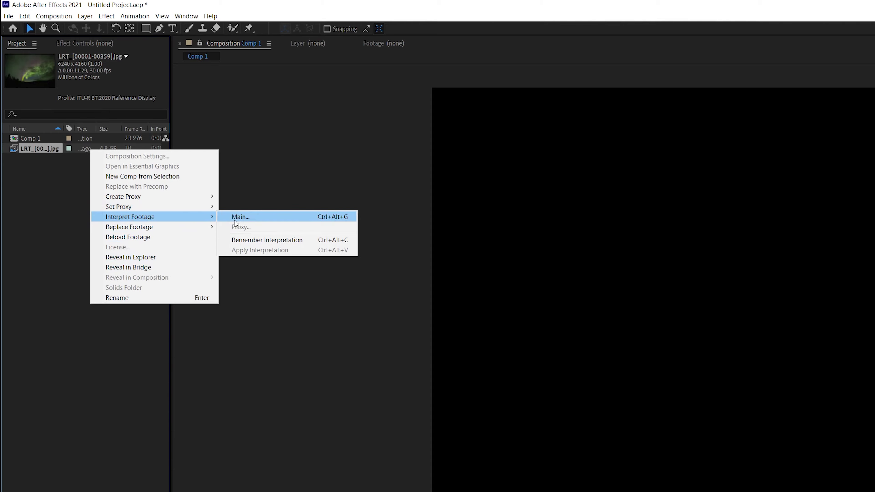
click(238, 217)
text(23.)
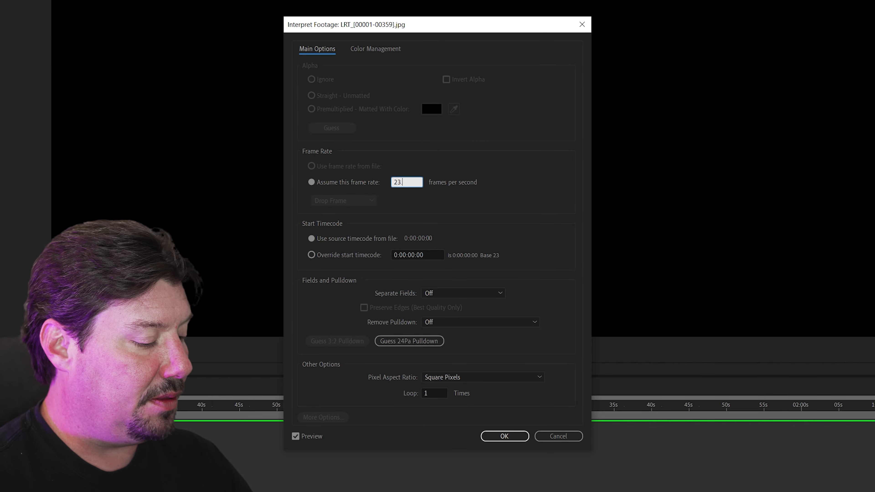
text(976)
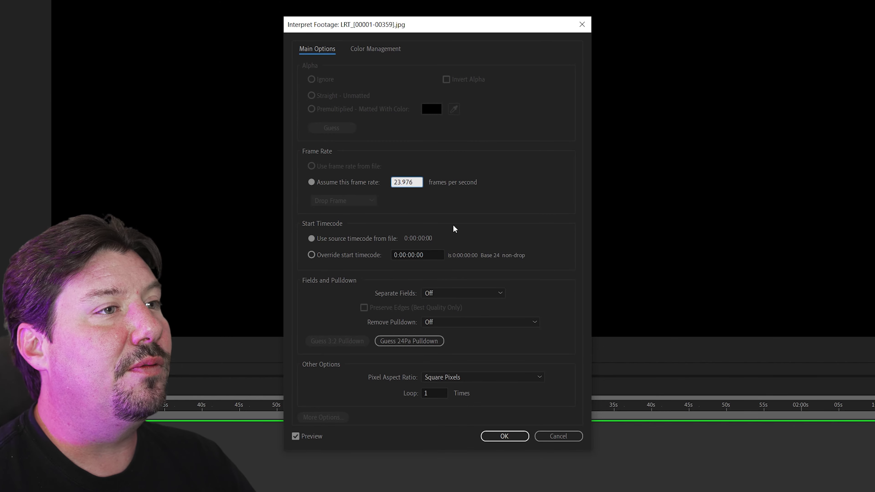
key(Return)
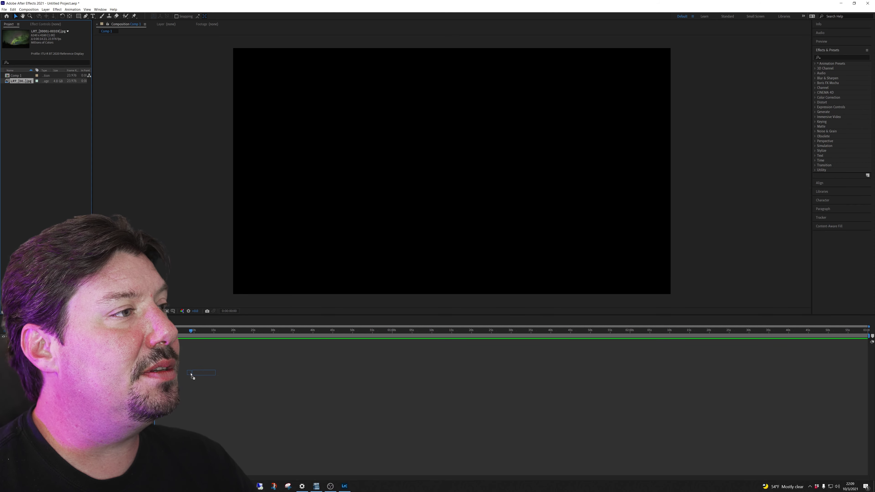
Add the aurora sequence to Comp 1, trim the work area to it, and scale it to fit.
drag(191, 375, 193, 376)
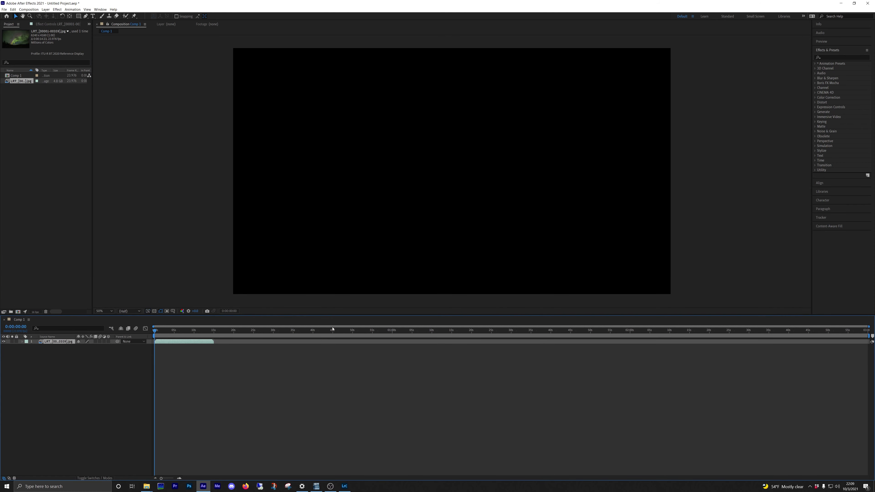
key(ctrl+alt+b)
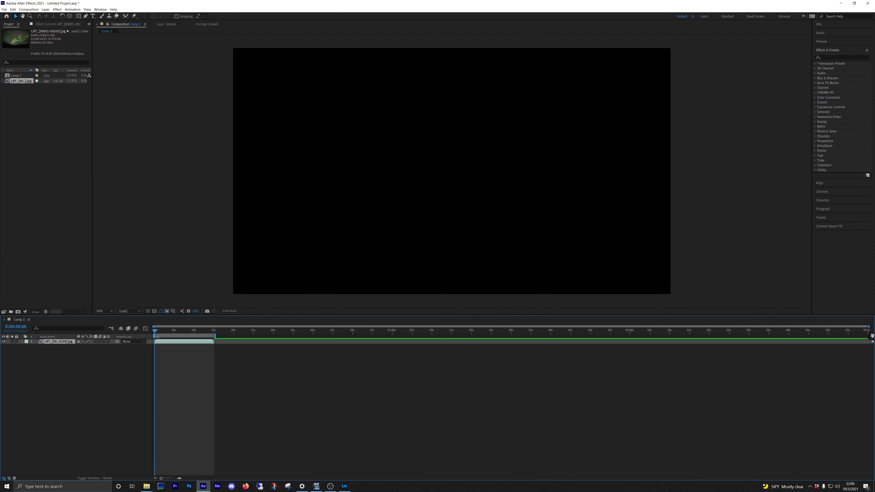
drag(155, 331, 157, 332)
click(165, 342)
scroll(437, 243, down, 4)
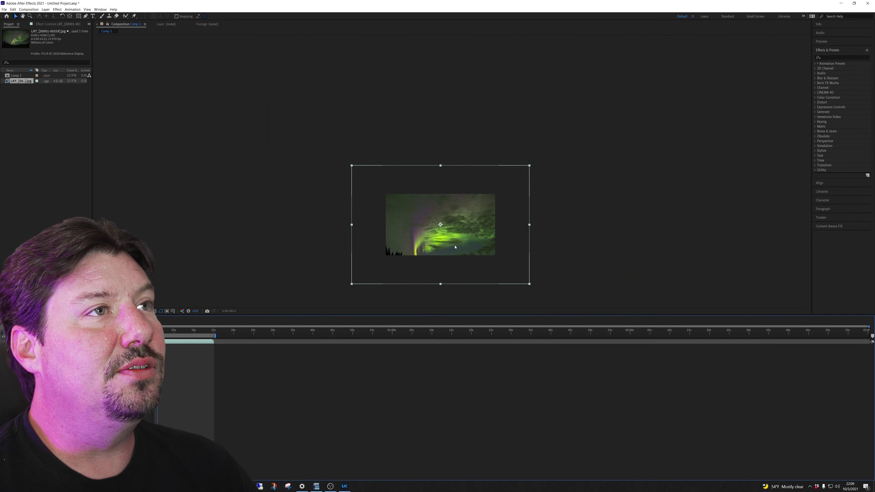
drag(531, 281, 499, 259)
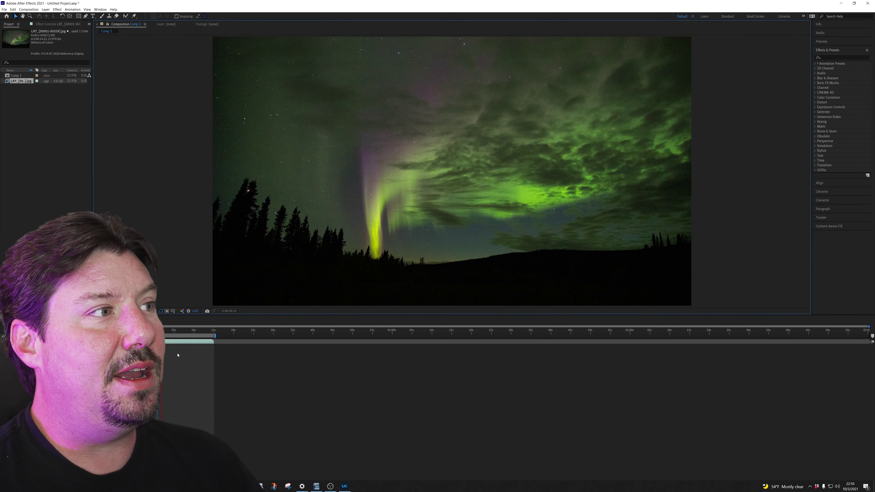
Play back the timelapse preview, then search the effects list for Echo.
click(158, 332)
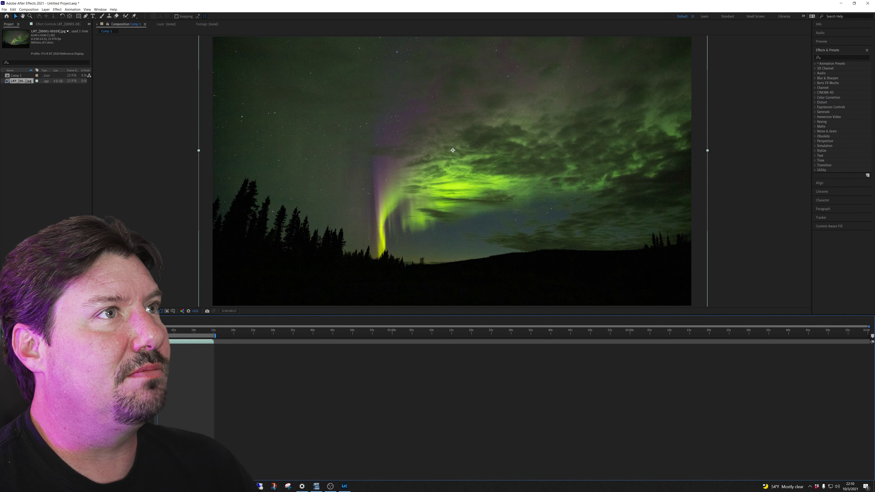
key(space)
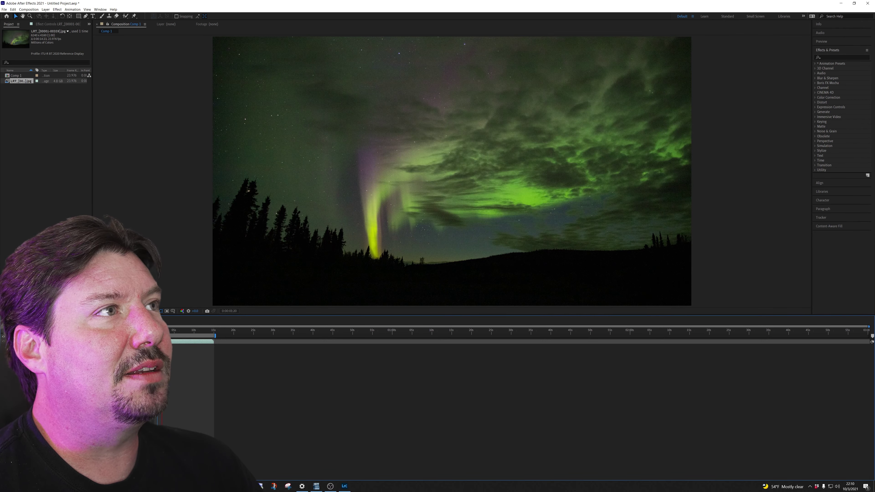
scroll(451, 172, up, 3)
click(842, 57)
text(echo)
click(831, 68)
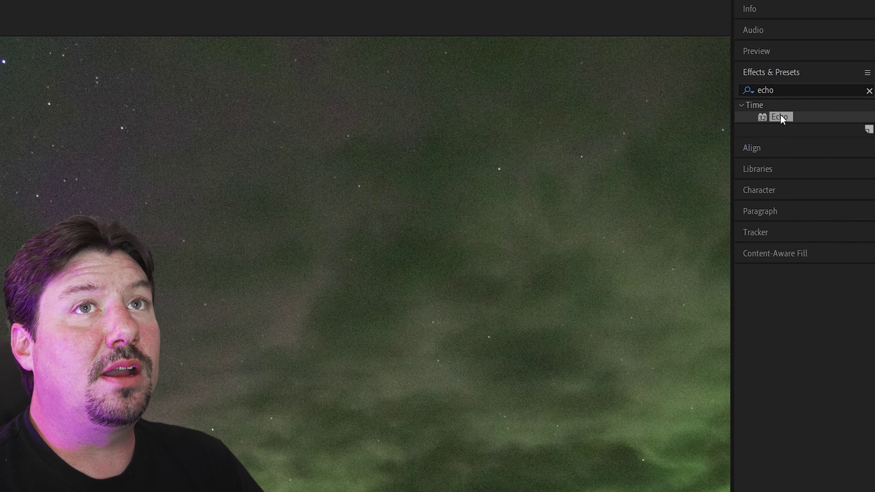
Apply the Echo effect to the aurora layer and set its Echo Operator to Minimum.
drag(782, 119, 265, 195)
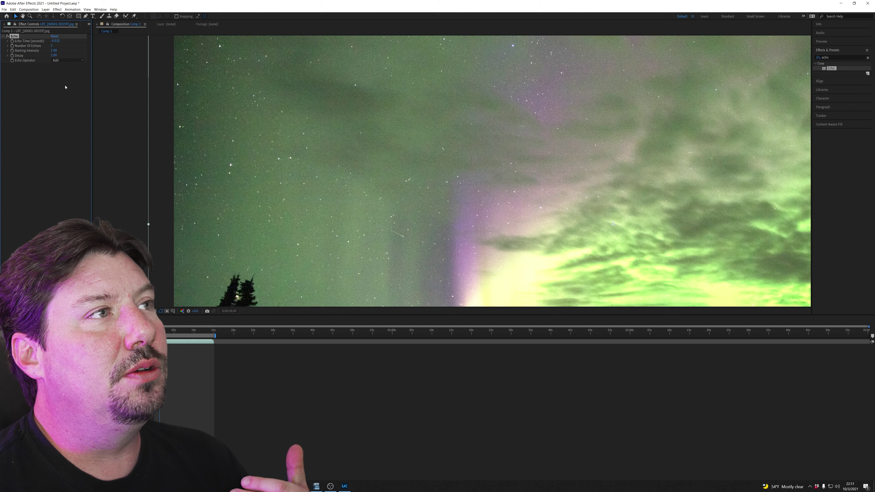
click(68, 61)
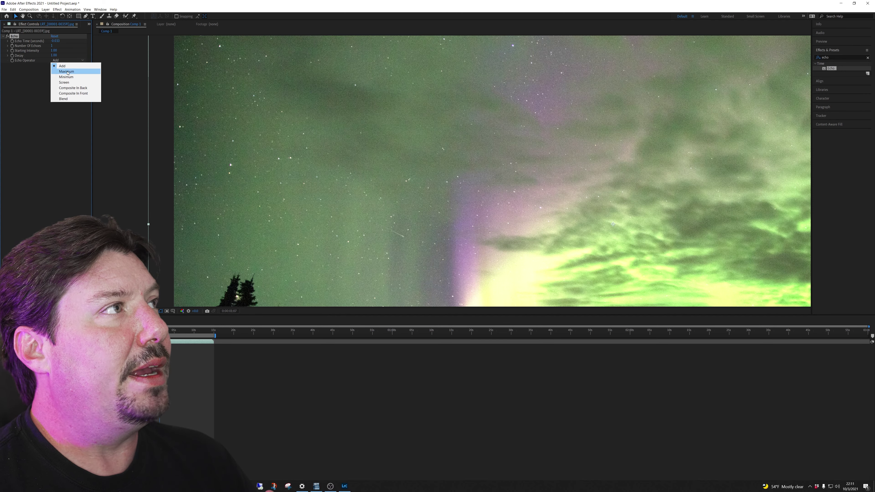
click(72, 78)
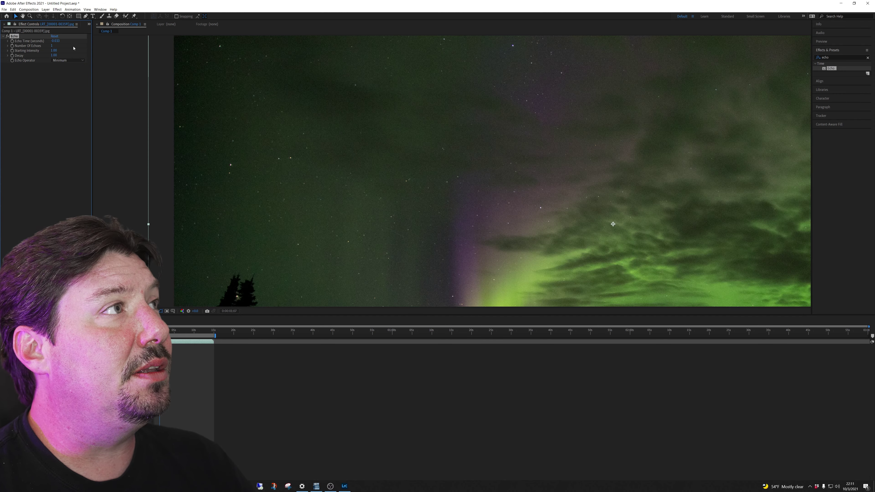
Set Echo to 2 echoes with an echo time of -0.040 seconds.
click(52, 46)
text(2)
key(Return)
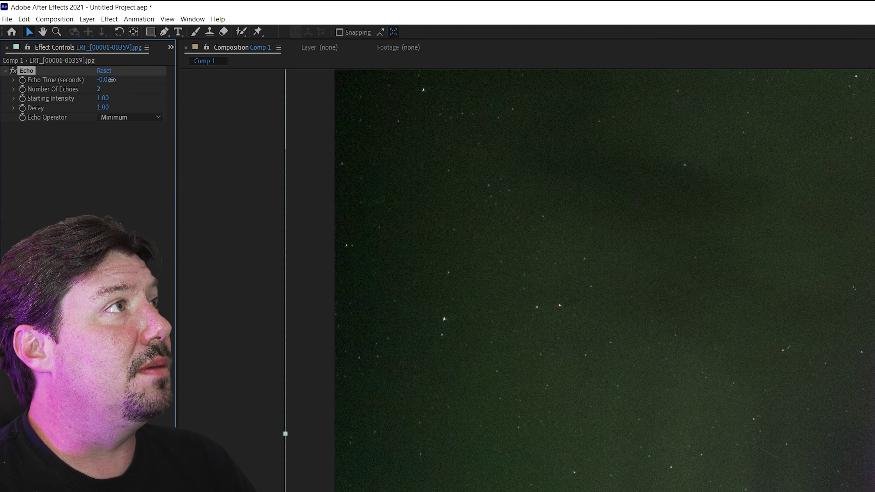
click(111, 79)
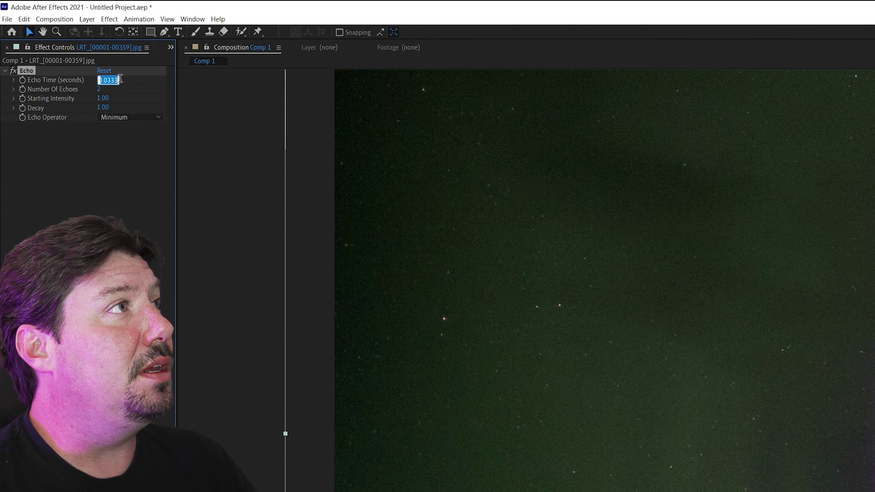
text(-0.04)
key(Tab)
click(97, 186)
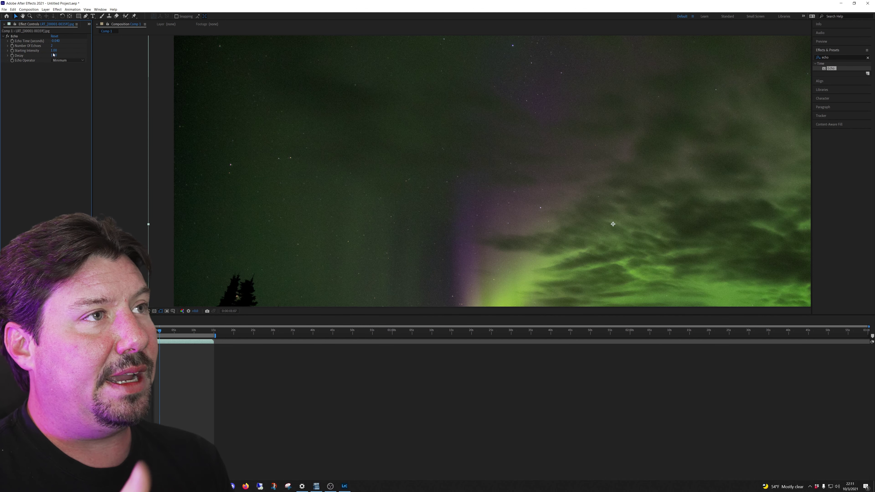
Lower the Echo decay to 0.90 and raise the number of echoes to 3.
drag(53, 55, 49, 55)
drag(52, 46, 55, 45)
scroll(354, 216, down, 1)
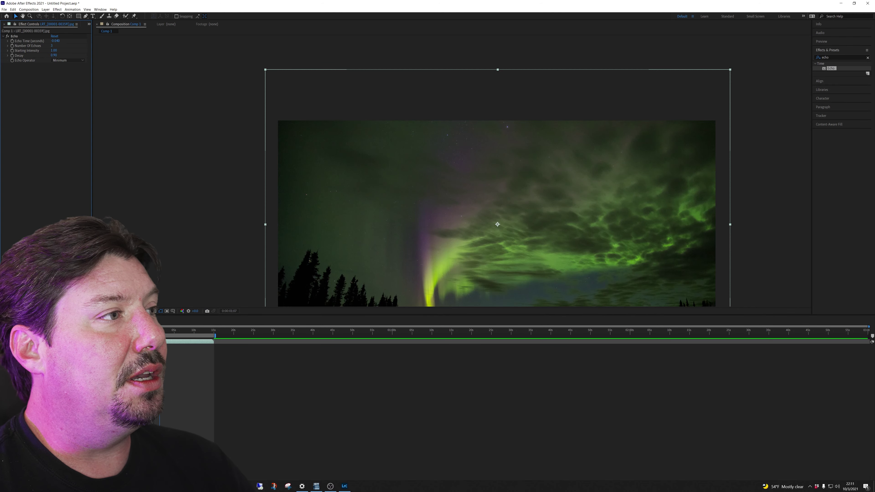
Jump to the start of Comp 1, zoom the timeline in, and play the Echo-smoothed preview.
click(159, 332)
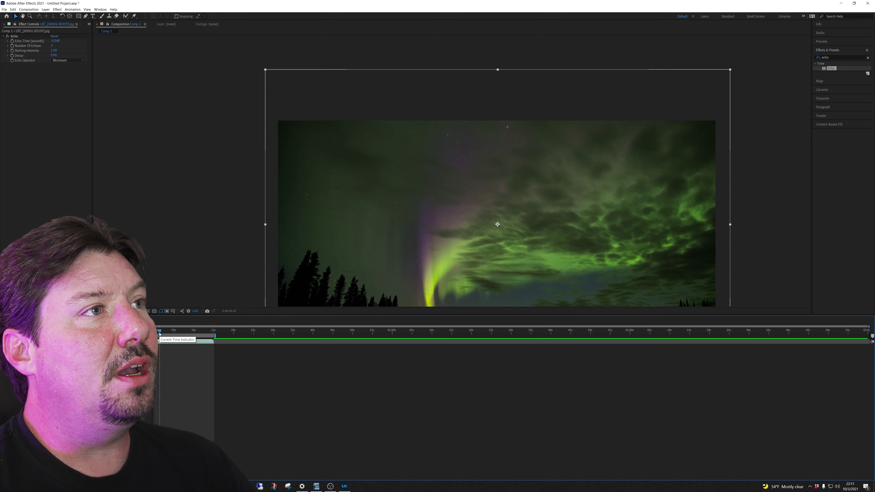
scroll(322, 215, up, 3)
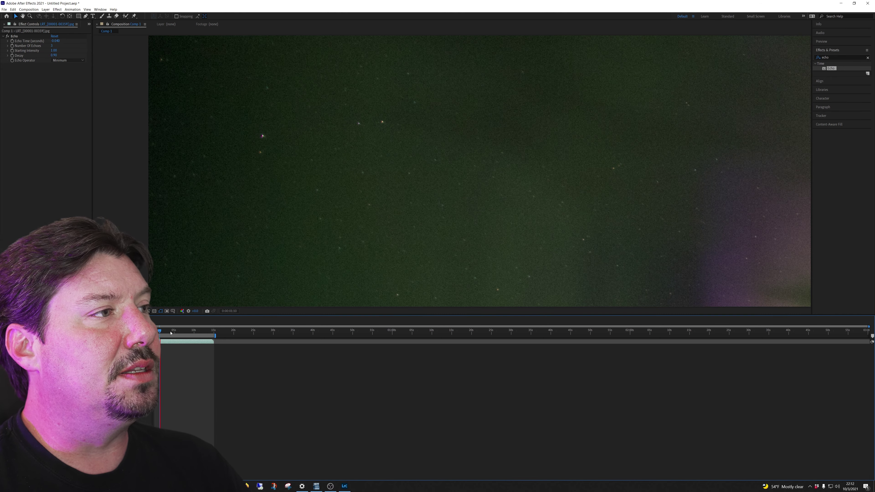
key(equal)
key(equal)
key(equal)
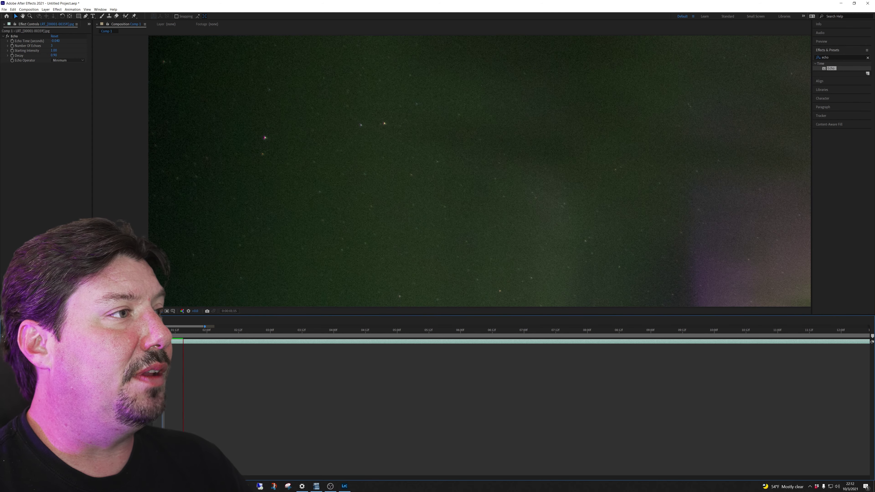
key(space)
scroll(329, 189, down, 3)
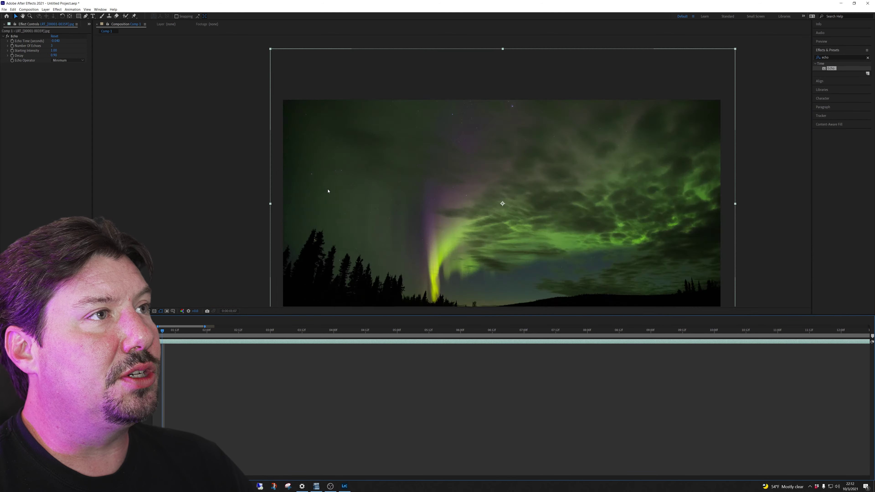
scroll(329, 189, up, 2)
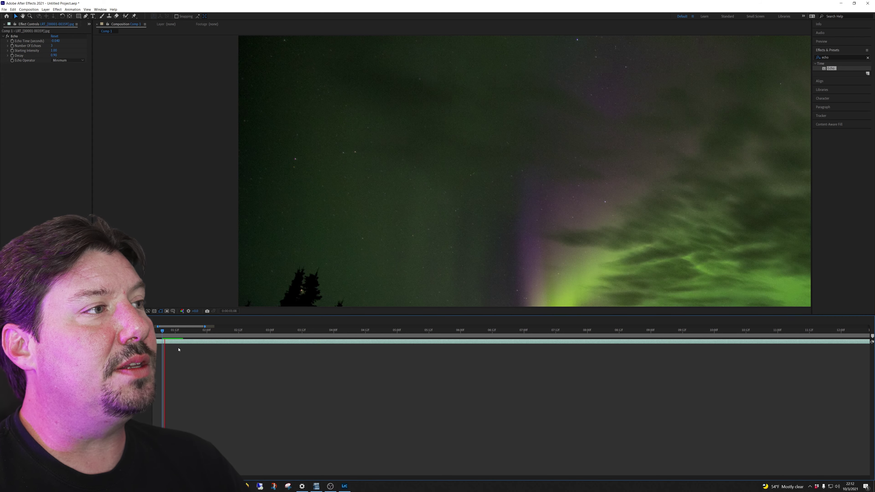
Queue Comp 1 in Media Encoder with the 4k60fp at Youtube 70mbps preset.
click(12, 9)
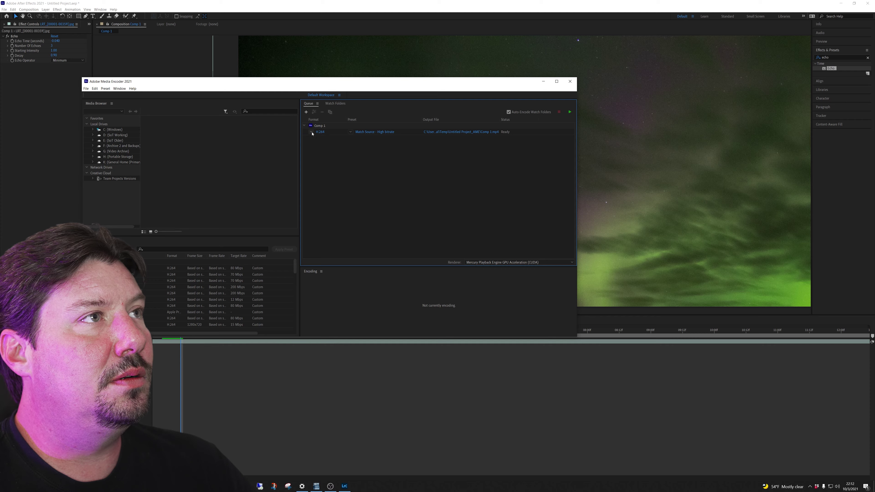
click(350, 131)
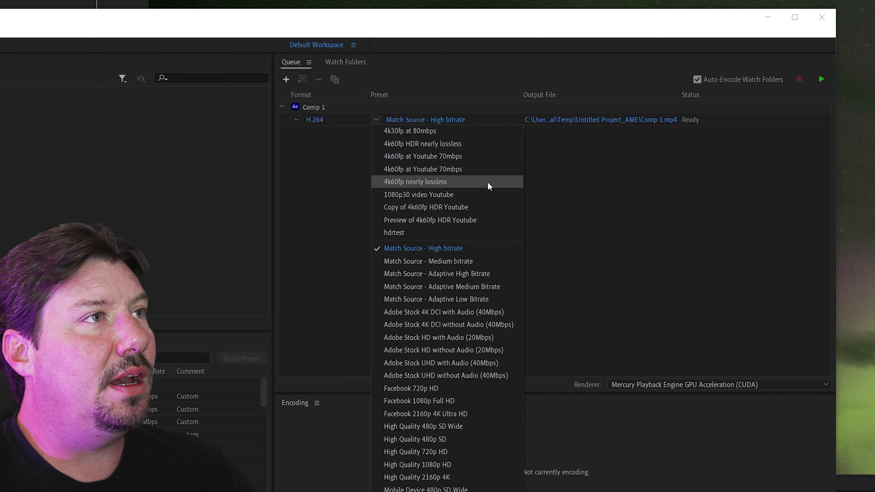
click(429, 169)
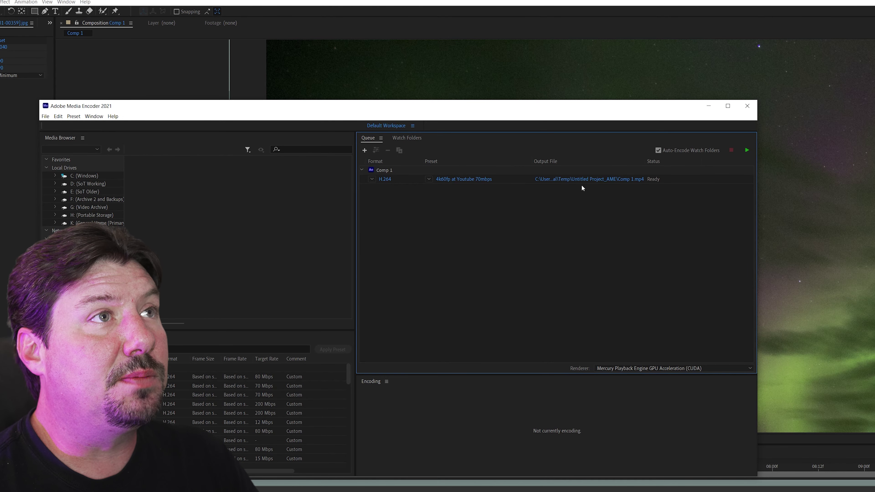
Name the output file arch.mp4, encode it, and play the exported video.
click(582, 180)
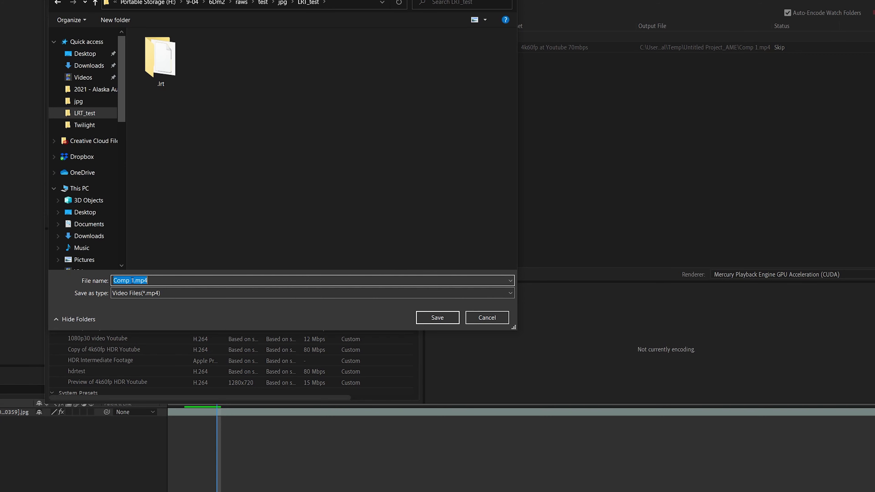
drag(135, 283, 7, 248)
text(arch)
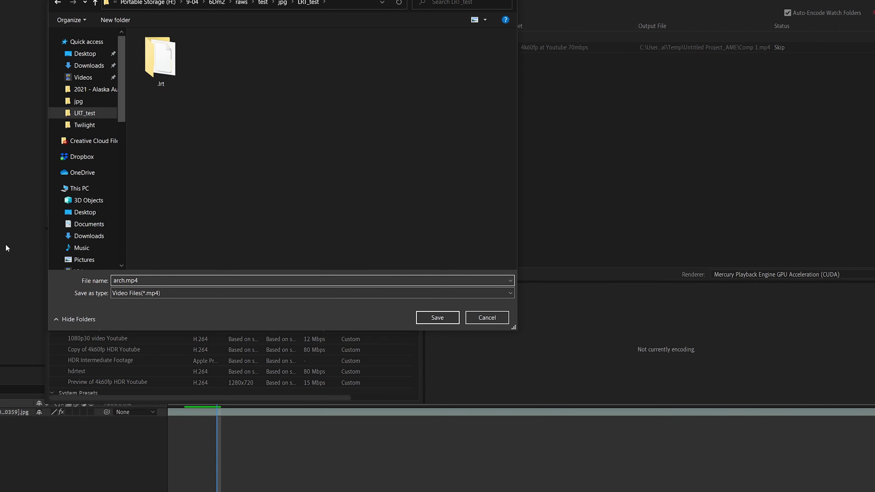
key(Return)
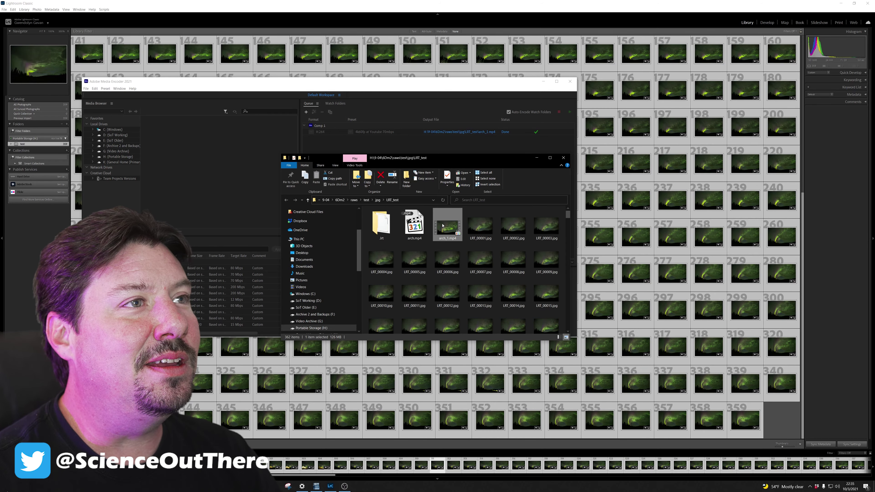
double_click(443, 226)
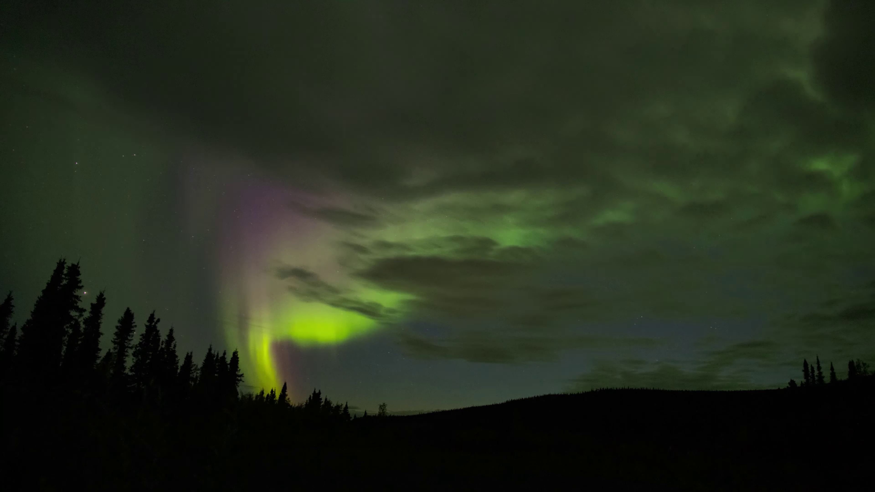